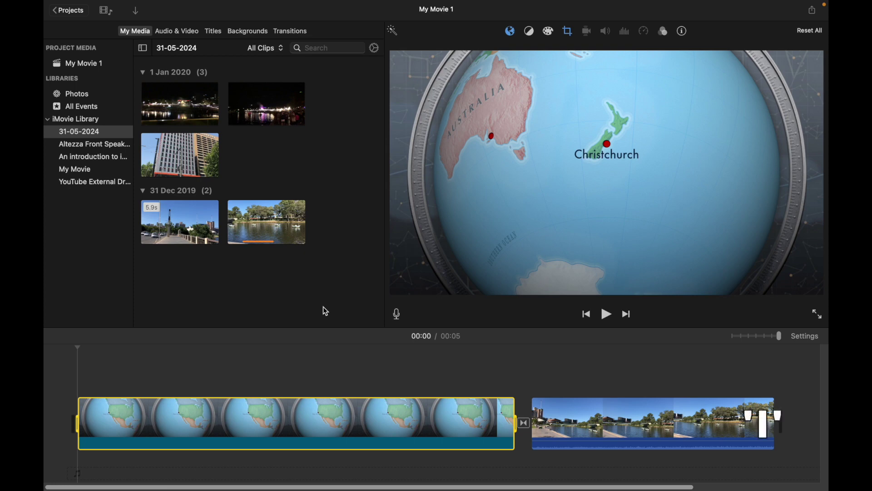
- Append a range from the middle of the city buildings clip to the end of the timeline and play back the movie's ending
left_click(169, 157)
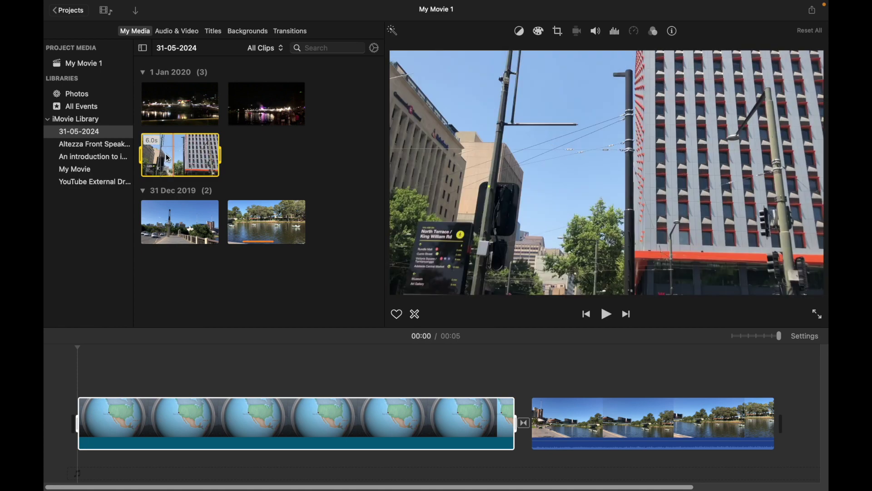
mouse_move(162, 158)
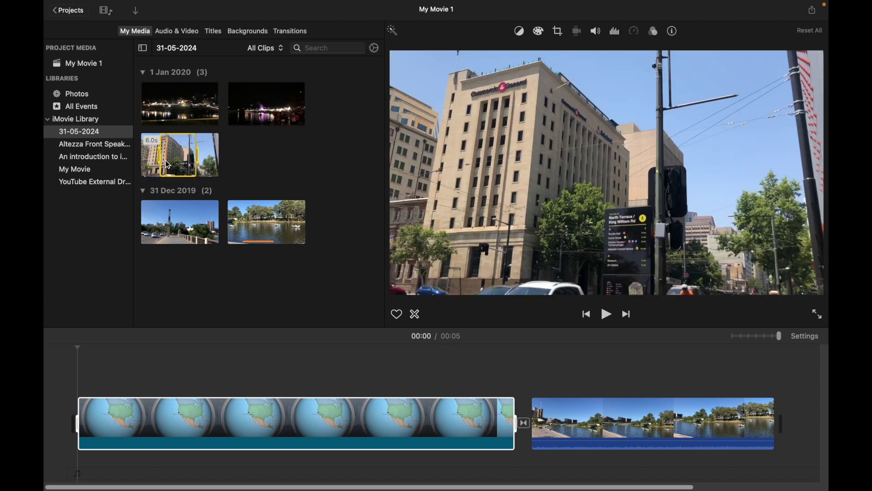
key("e")
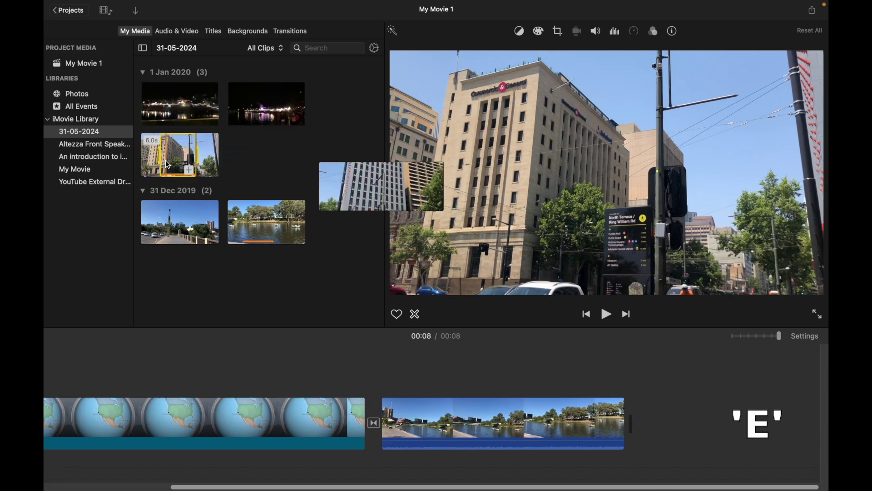
left_click(179, 413)
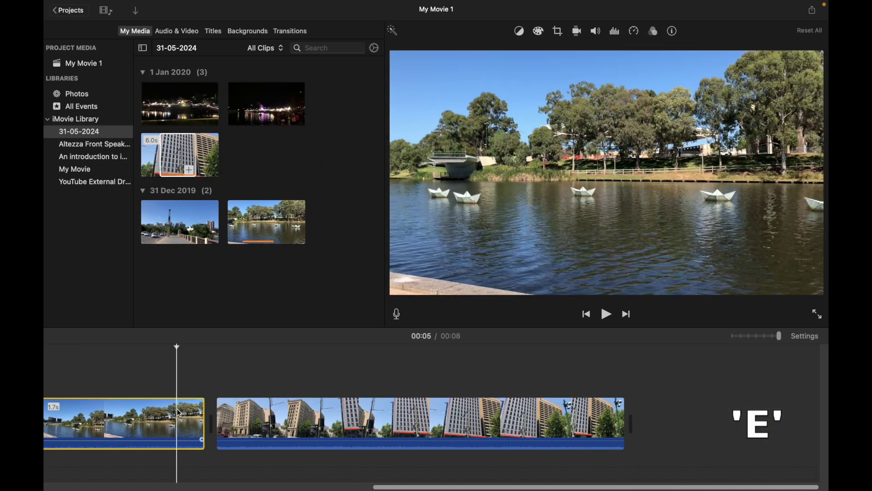
key("space")
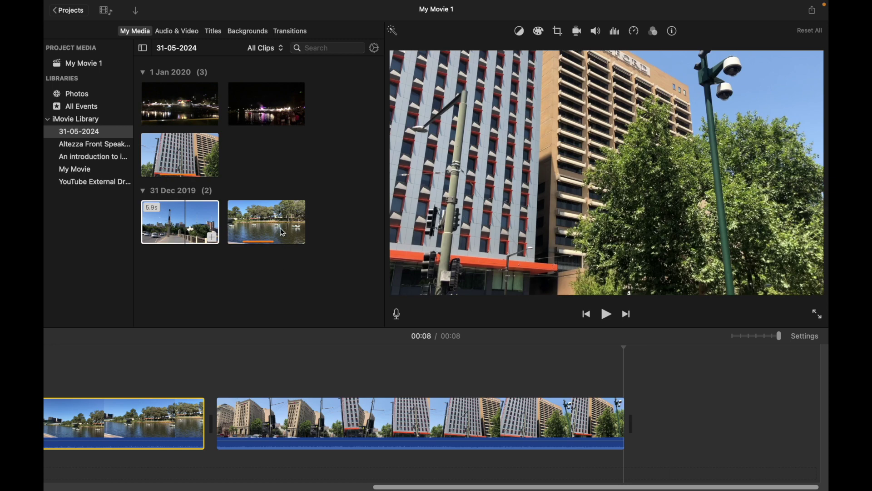
- Append the second half of the river clip, trimmed just before its end, to the timeline and play back the added part
left_click(221, 225)
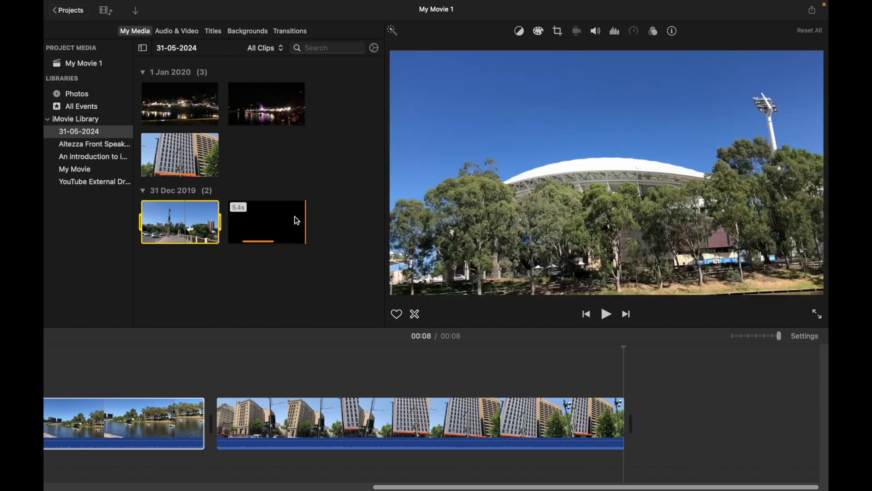
left_click(270, 216)
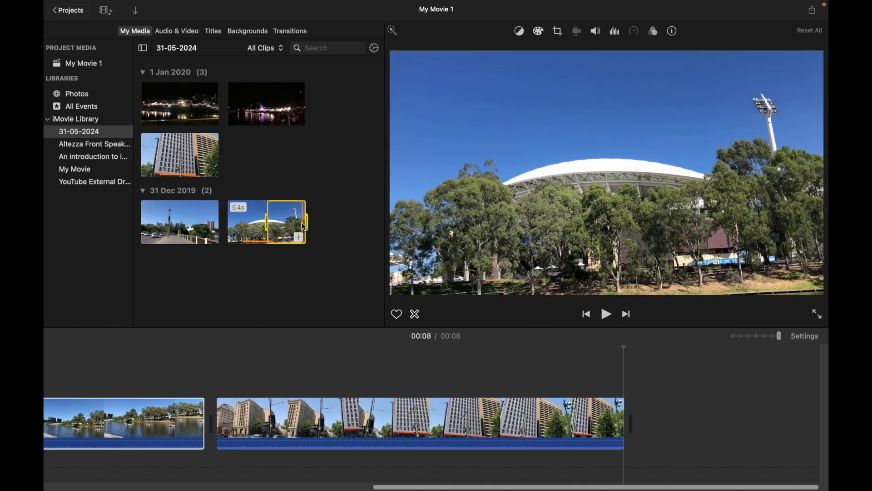
key("o")
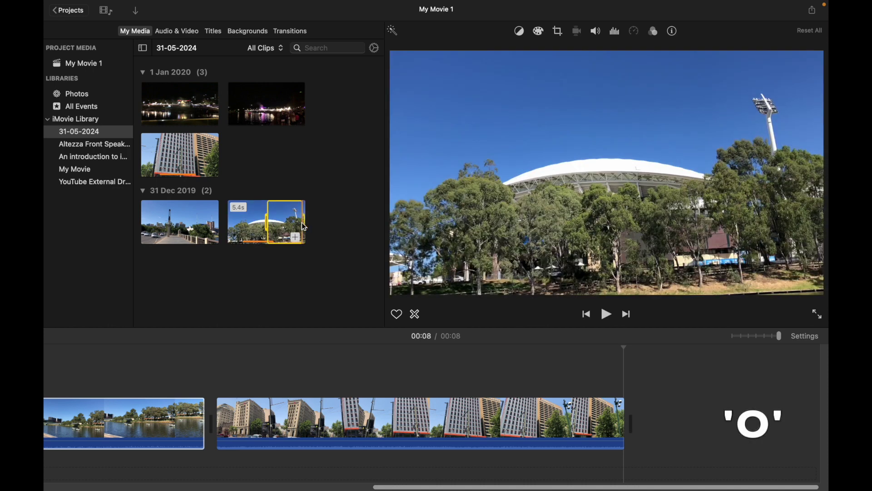
key("e")
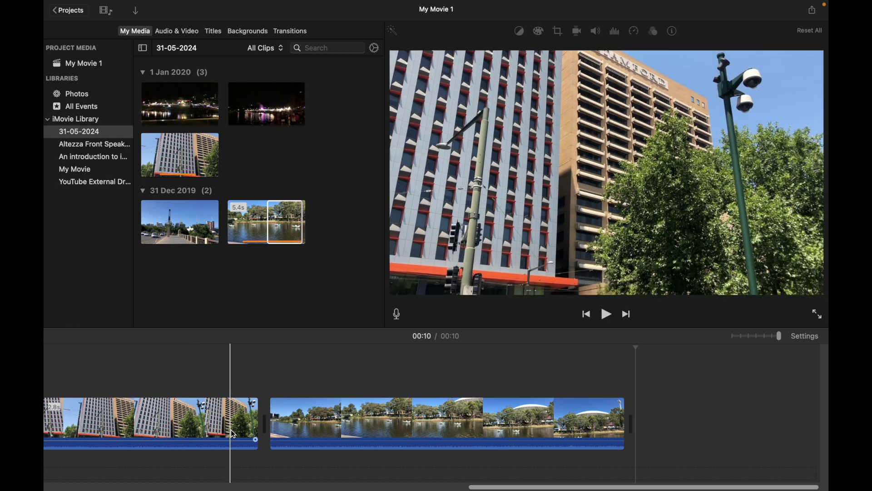
left_click(232, 433)
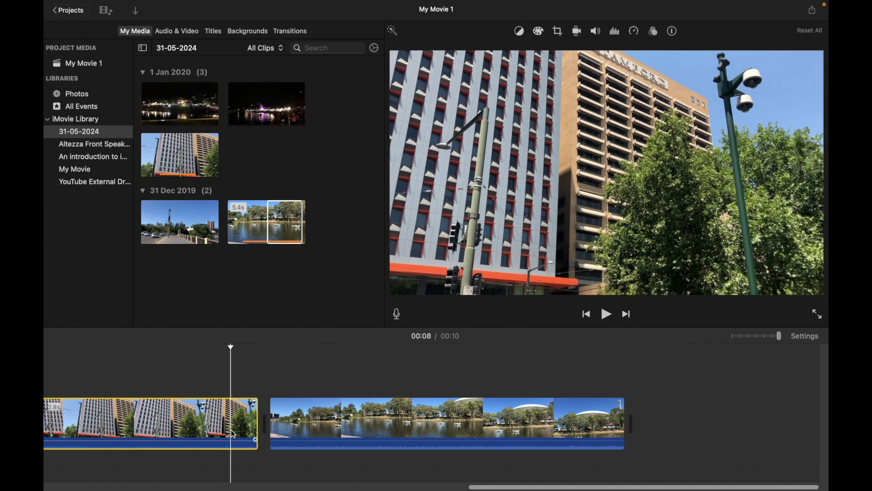
key("space")
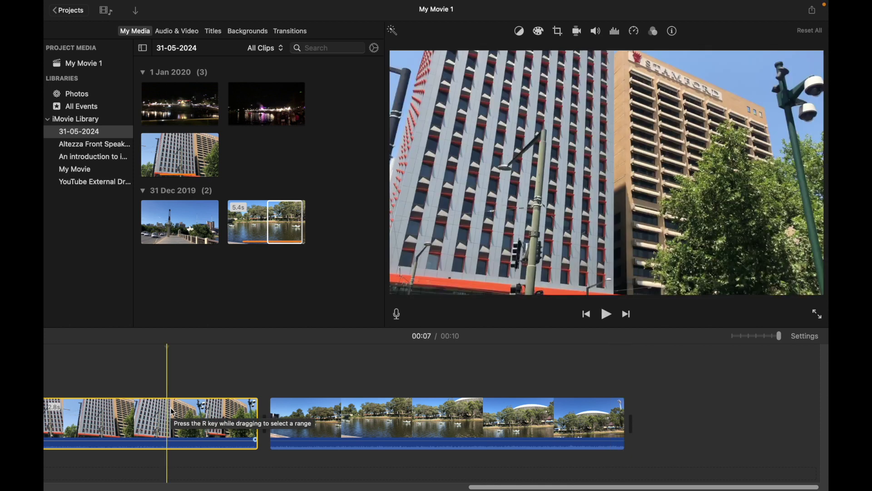
key("space")
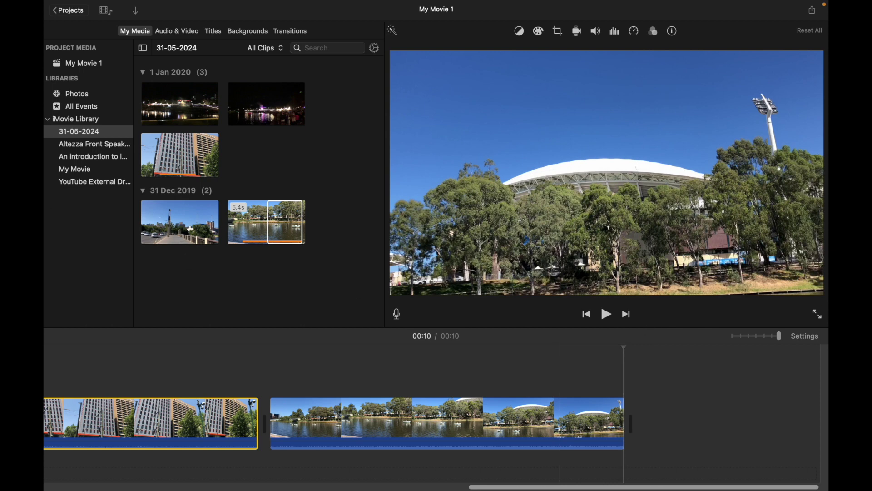
- Undo appending the second half of the river clip to the timeline
key("super+z")
key("super+z")
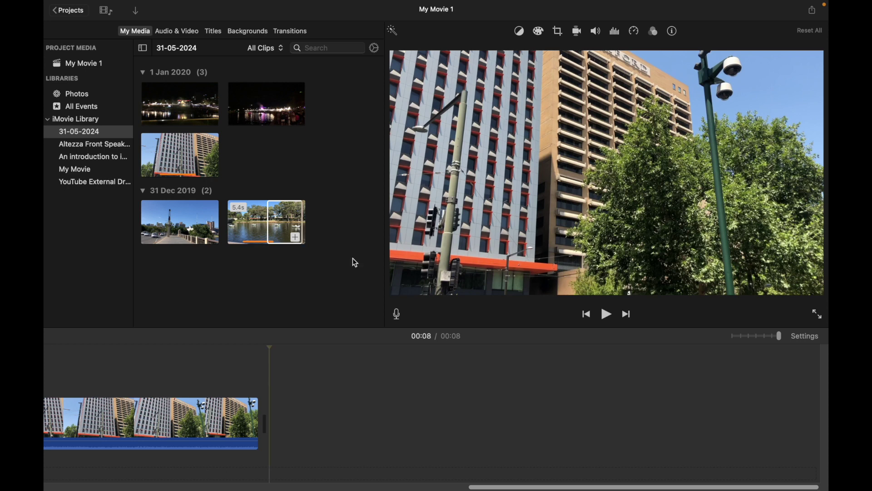
left_click(137, 6)
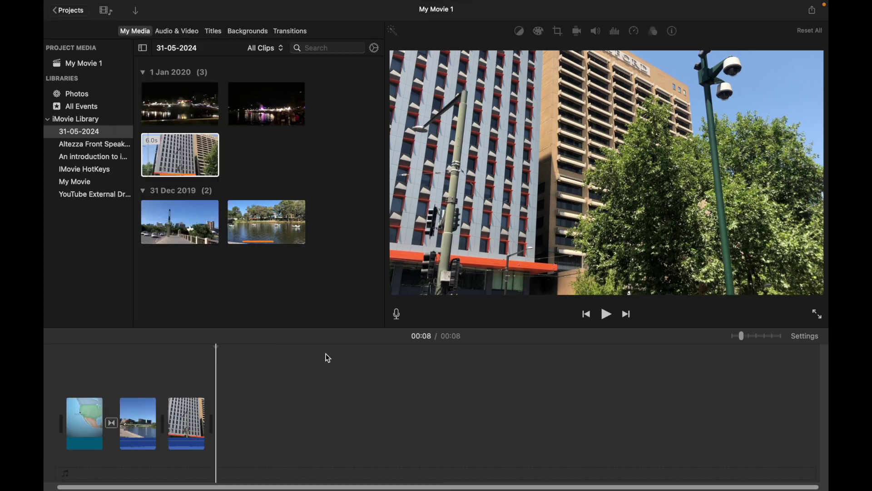
- Mark a range in the city buildings clip from near its start to near its end and play only that selection
left_click(157, 157)
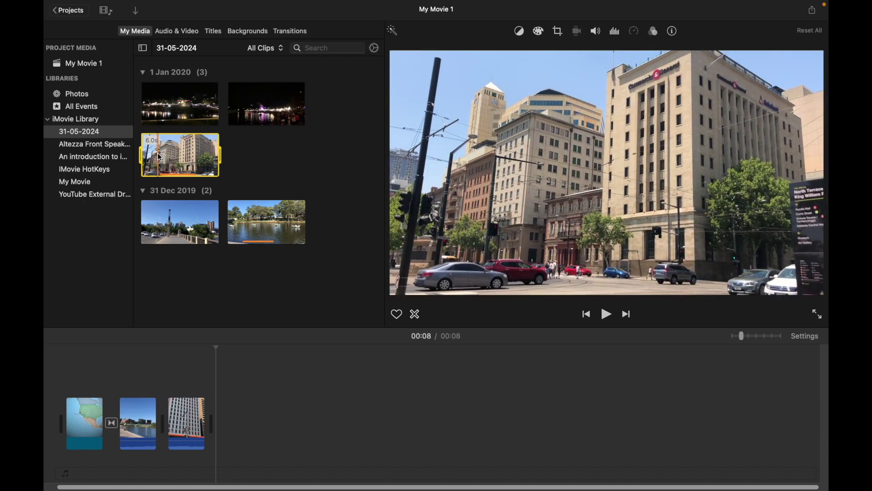
mouse_move(159, 157)
key("i")
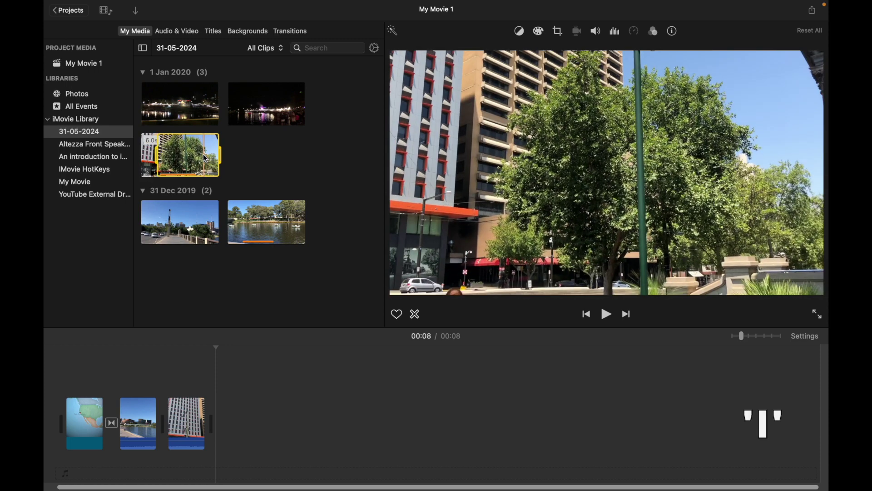
key("o")
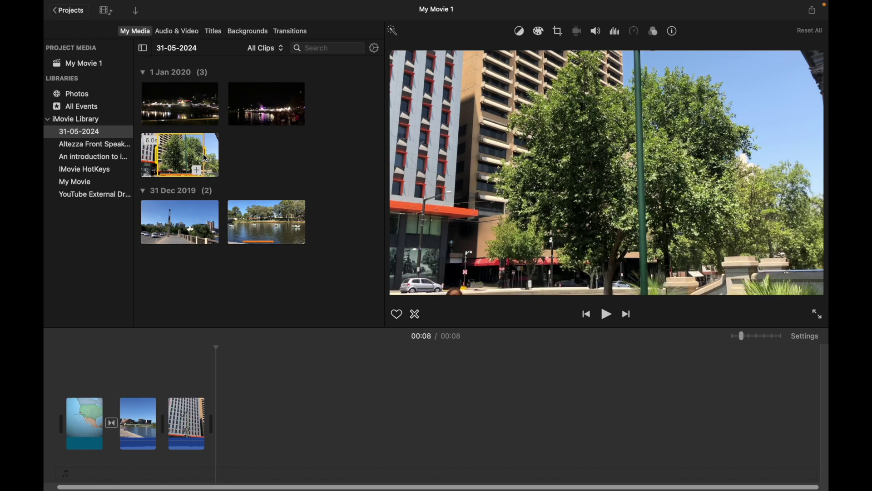
key("slash")
key("/")
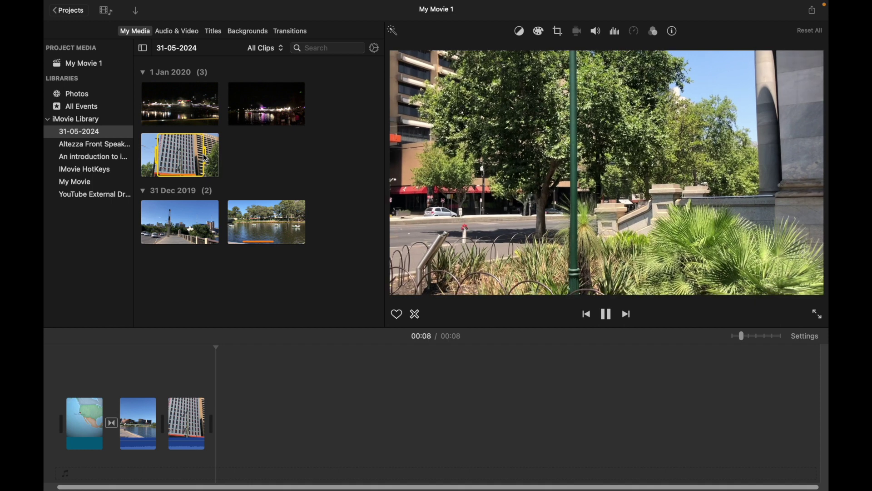
key("space")
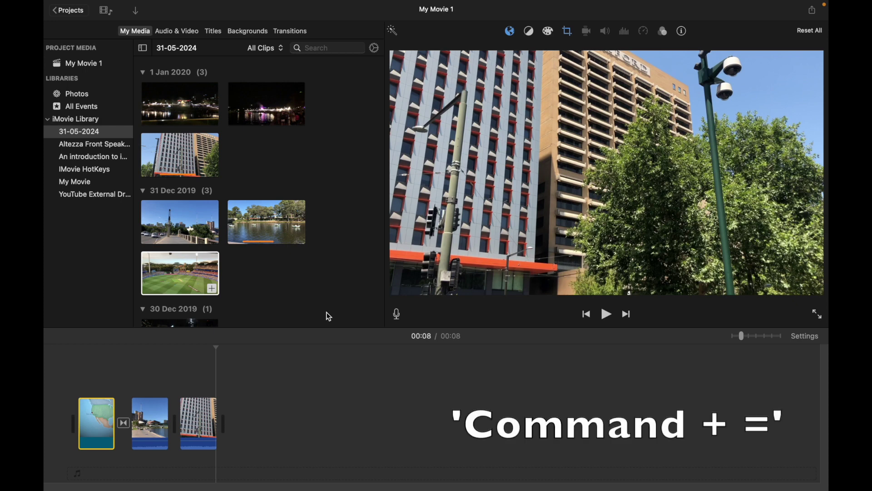
- Zoom the timeline in to its closest level and back out to the compact overview, twice
key("super+equal")
key("super+equal")
key("super+equal")
key("super+equal")
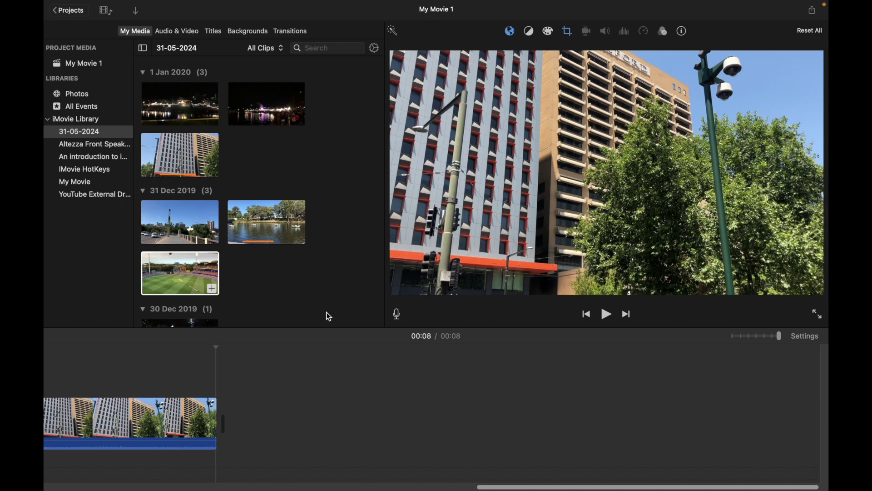
key("super+minus")
key("super+minus")
key("super+minus")
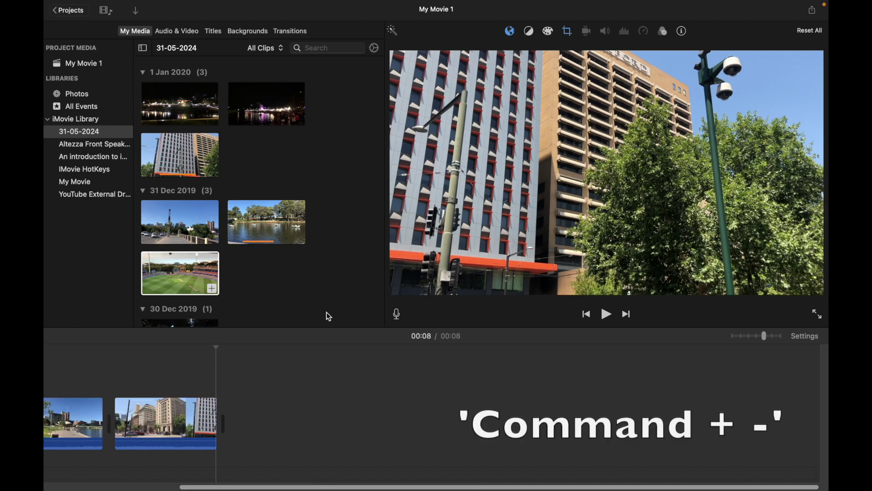
key("super+minus")
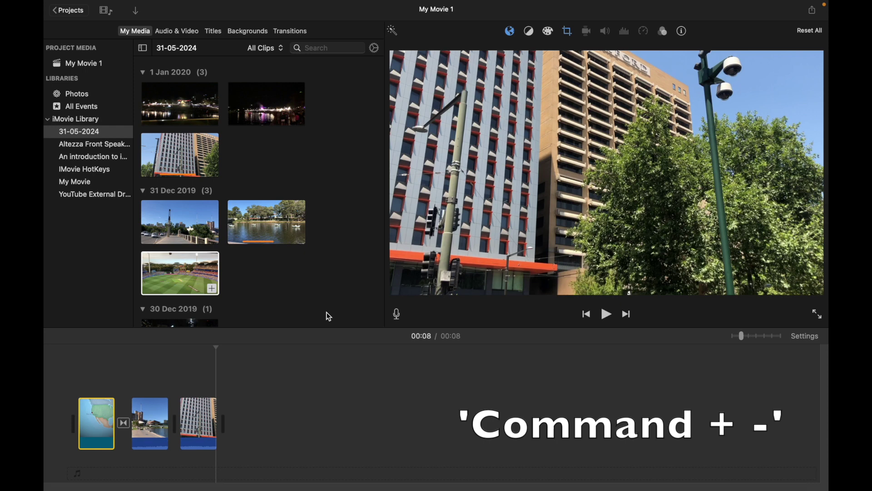
key("super+equal")
key("super+equal")
key("super+equal")
key("super+equal")
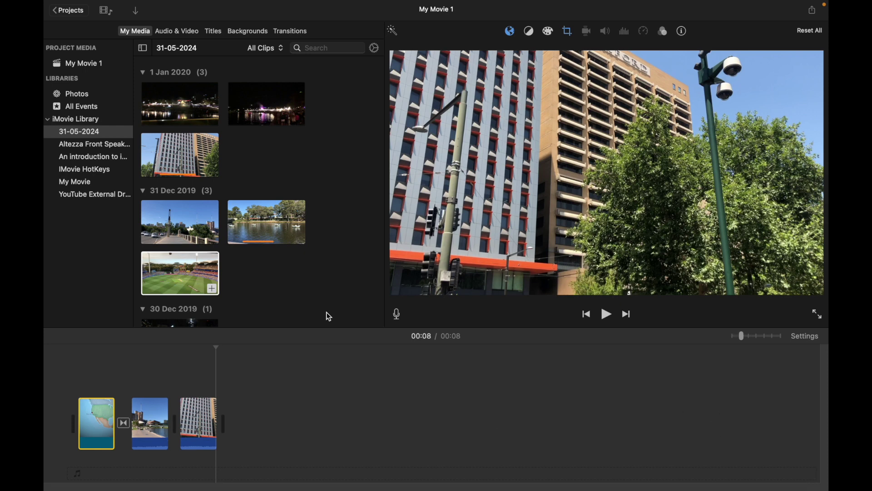
key("super+minus")
key("super+minus")
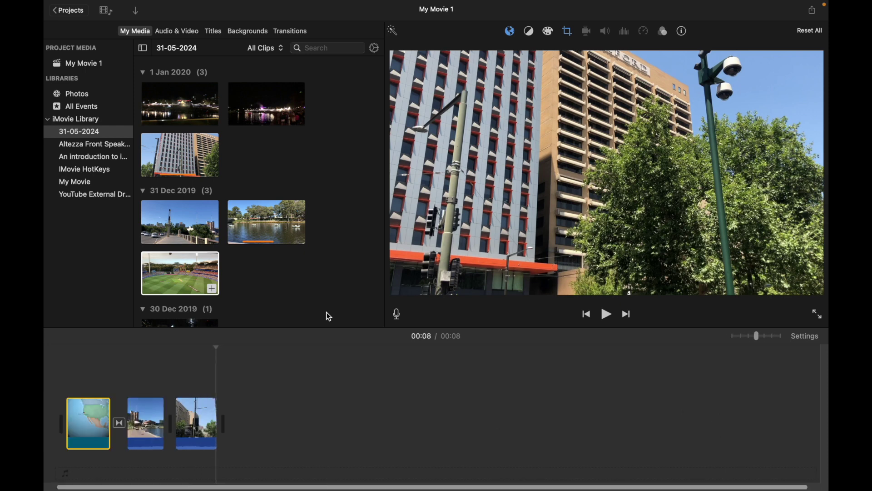
- Connect the selected stadium clip to the timeline as an overlay above the river and city buildings clips
key("q")
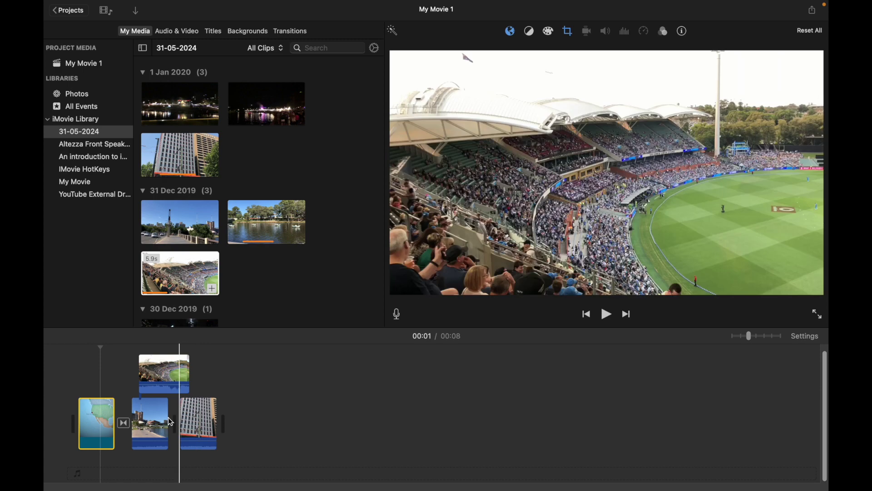
scroll(141, 413, "up", 1)
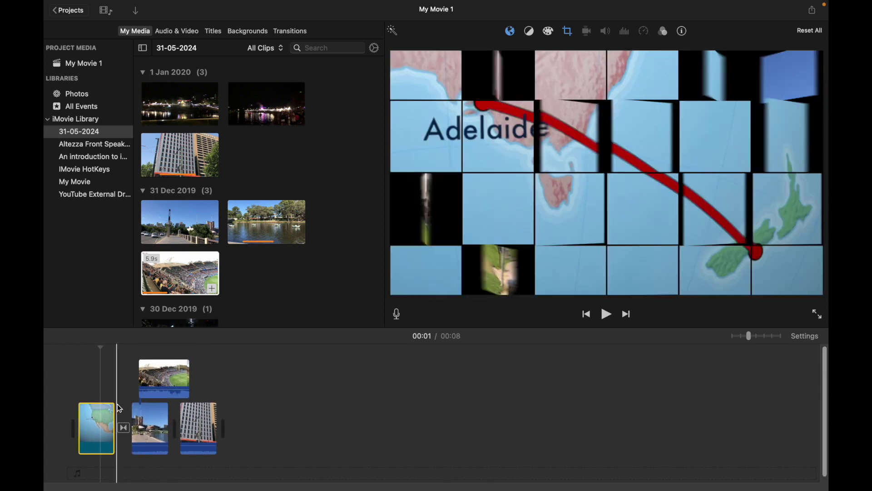
- Mute the river clip beneath the stadium overlay and play the movie from the map clip into the city buildings clip
left_click(154, 421)
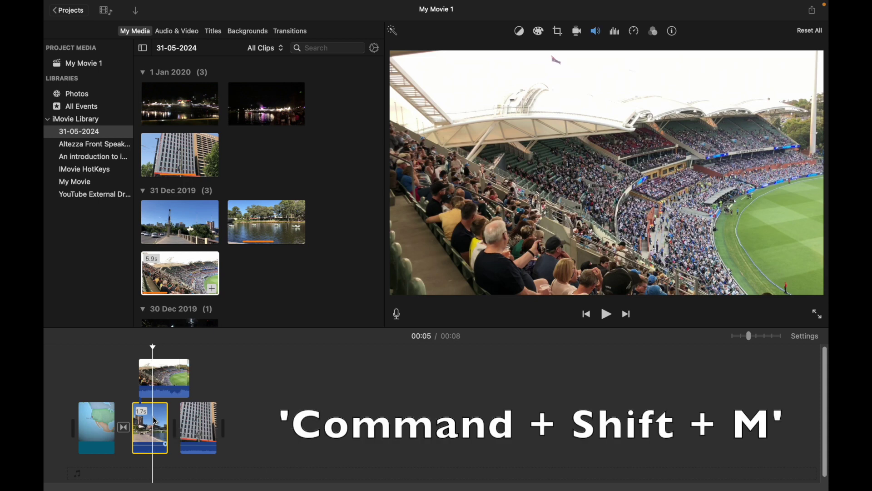
left_click(93, 444)
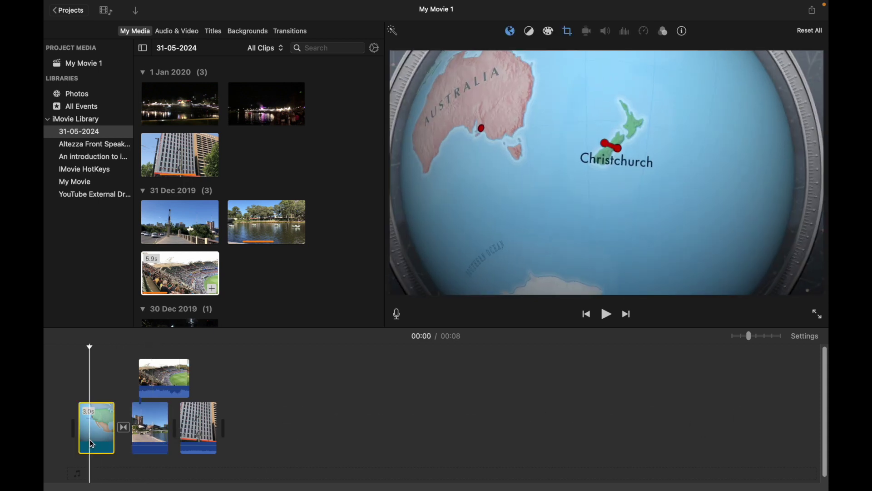
key("space")
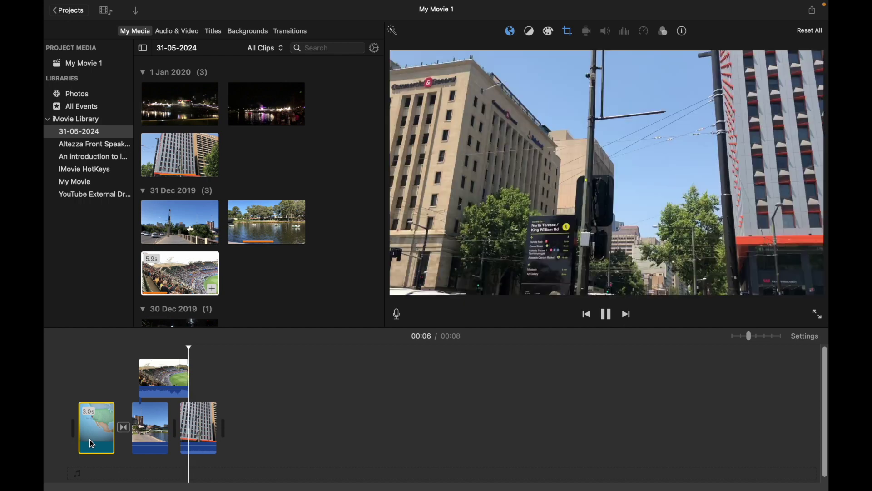
key("space")
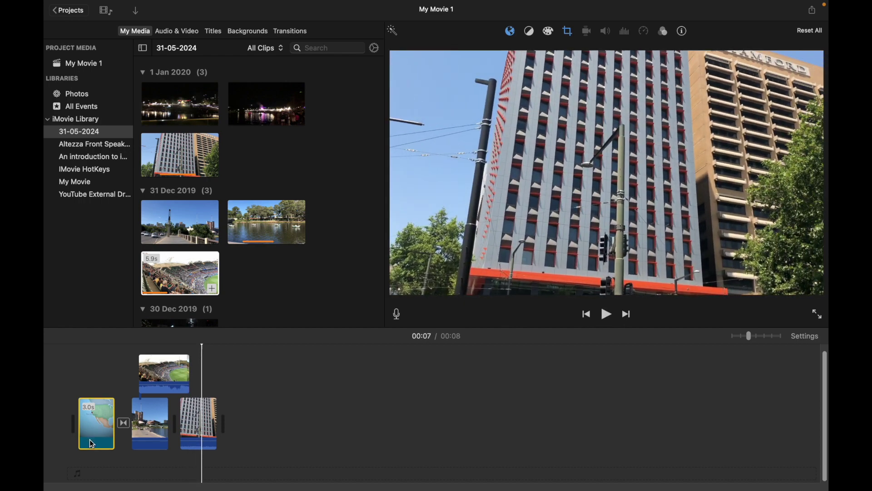
- Unmute the river clip beneath the stadium overlay and play the movie again from the map clip
left_click(156, 427)
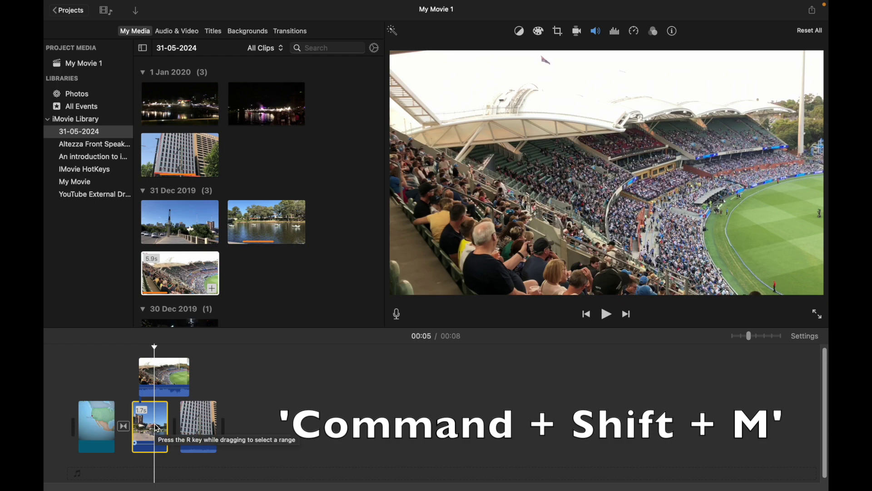
left_click(89, 422)
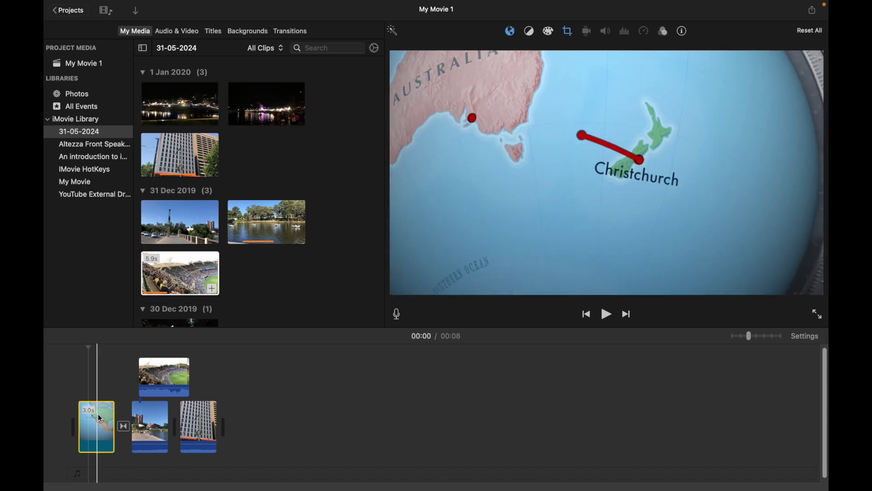
key("space")
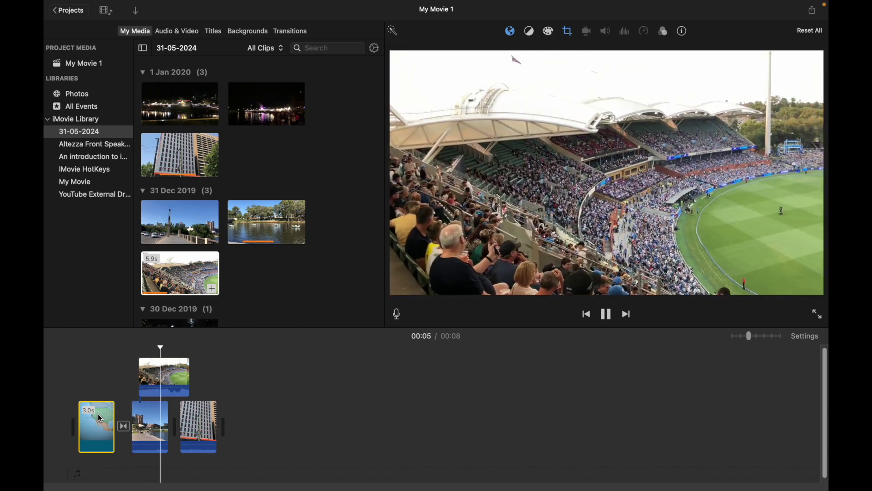
key("space")
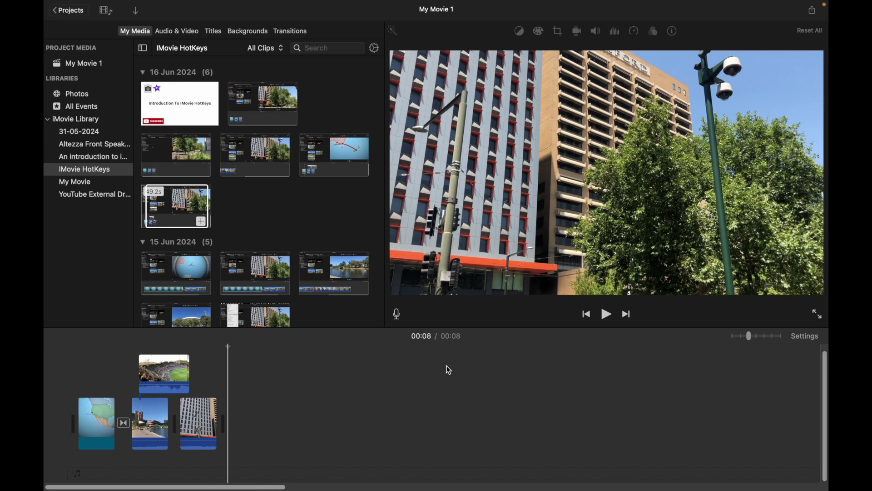
- Look up the Play Selection and Play from Beginning commands and their keyboard shortcuts
mouse_move(285, 4)
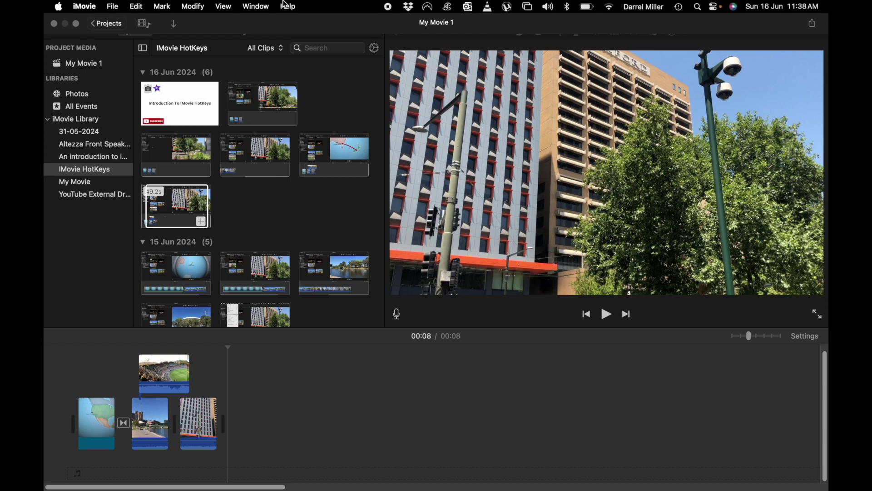
left_click(224, 5)
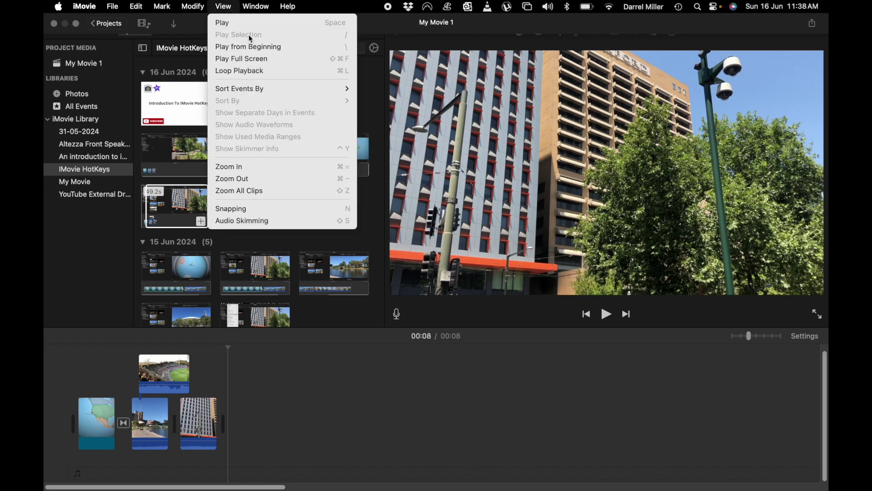
key("/")
key("backslash")
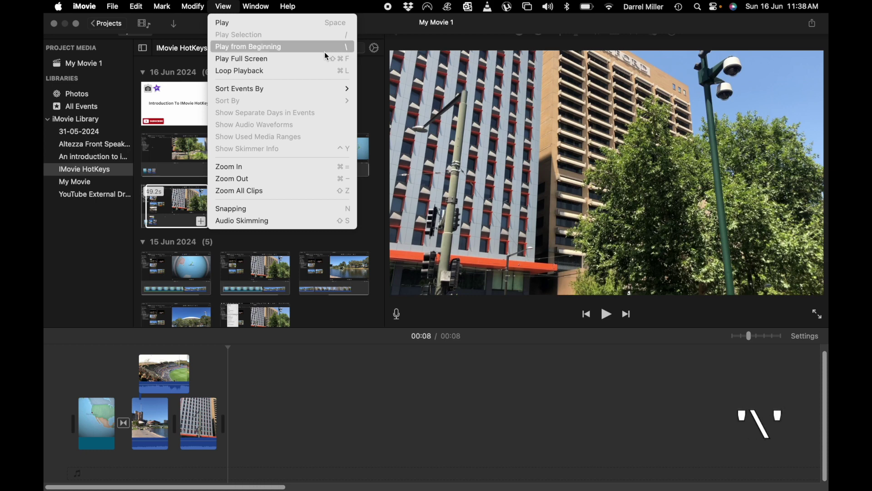